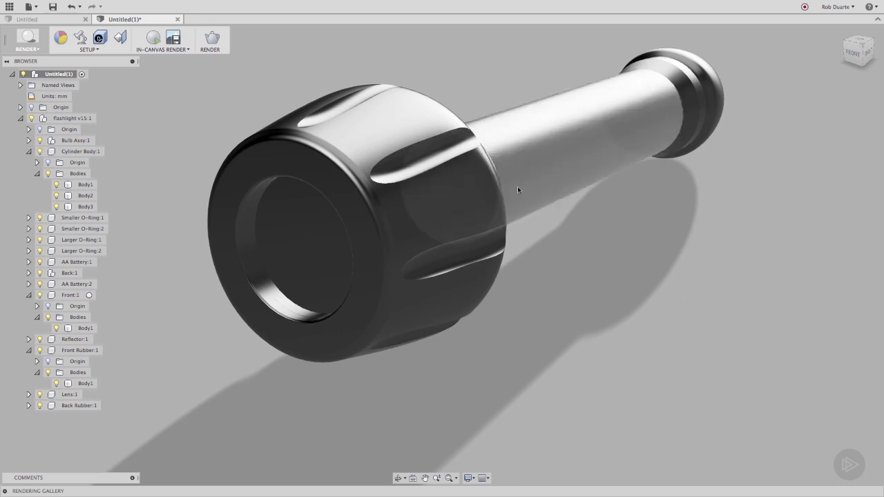
Open the SETUP dropdown to review the material and appearance options.
{"action": "left_click", "coordinate": [101, 50]}
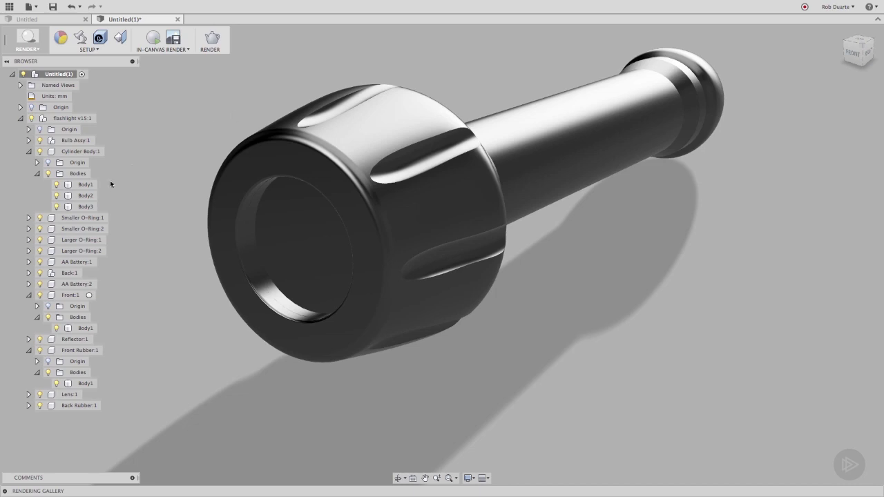
{"action": "left_click", "coordinate": [86, 195]}
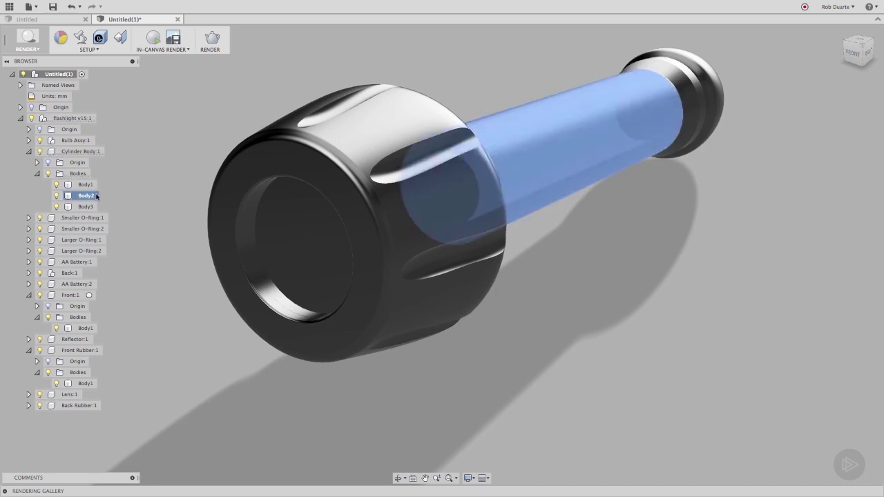
{"action": "right_click", "coordinate": [96, 196]}
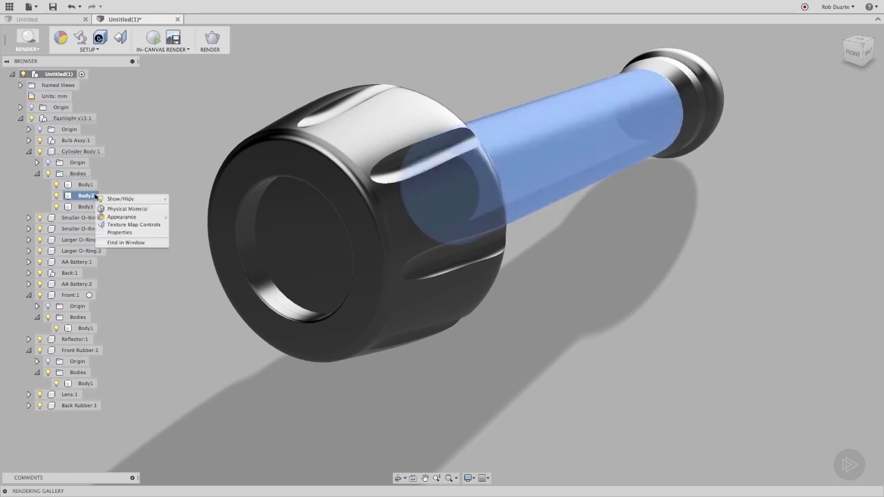
{"action": "left_click", "coordinate": [130, 234]}
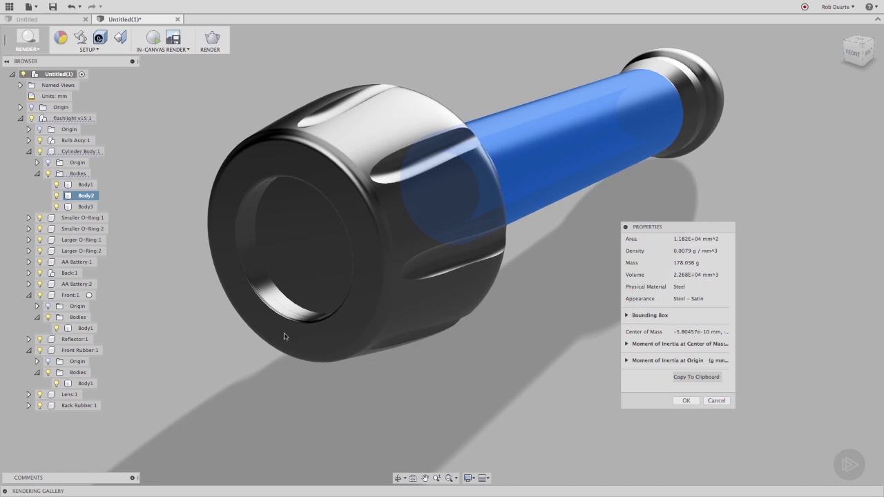
{"action": "left_click", "coordinate": [680, 401]}
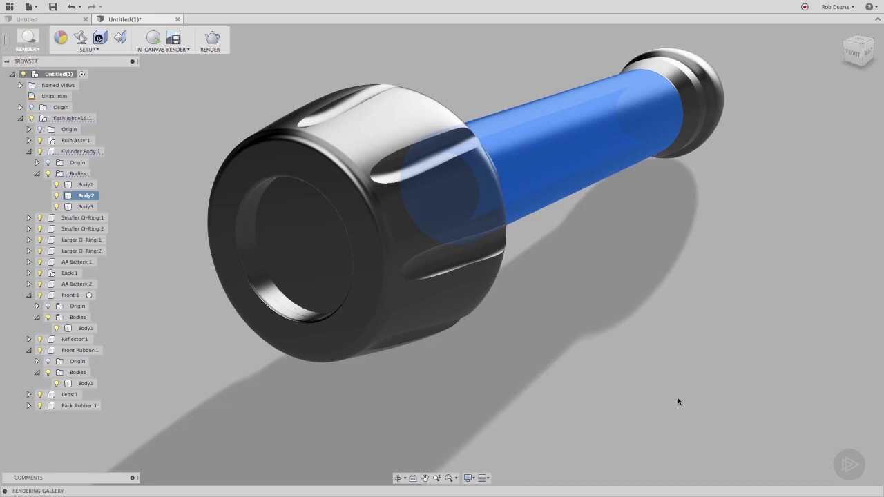
Apply the Glass (Clear) appearance from the Library's Glass folder to Body2.
{"action": "left_click", "coordinate": [67, 40]}
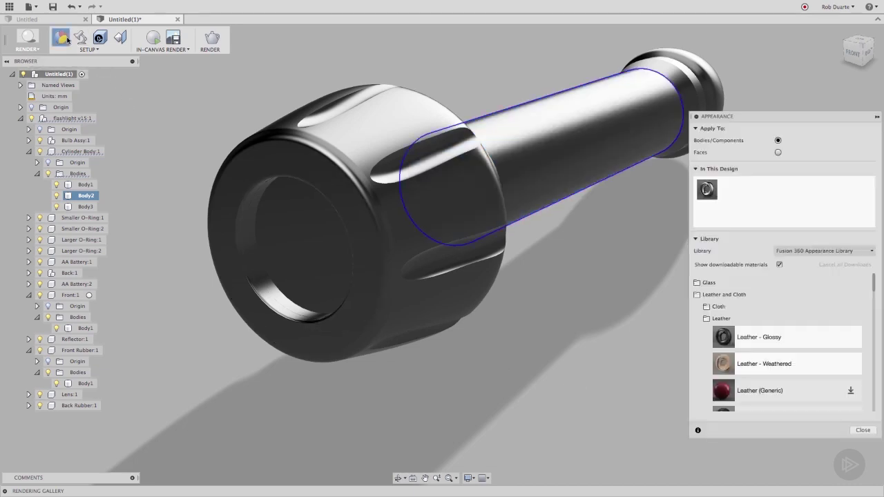
{"action": "left_click", "coordinate": [699, 296]}
{"action": "left_click", "coordinate": [698, 283]}
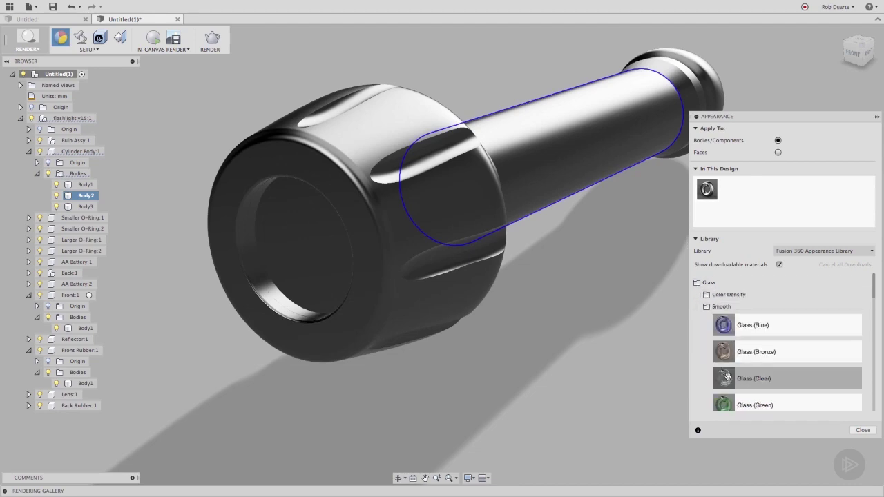
{"action": "left_click_drag", "start_coordinate": [726, 376], "coordinate": [93, 198]}
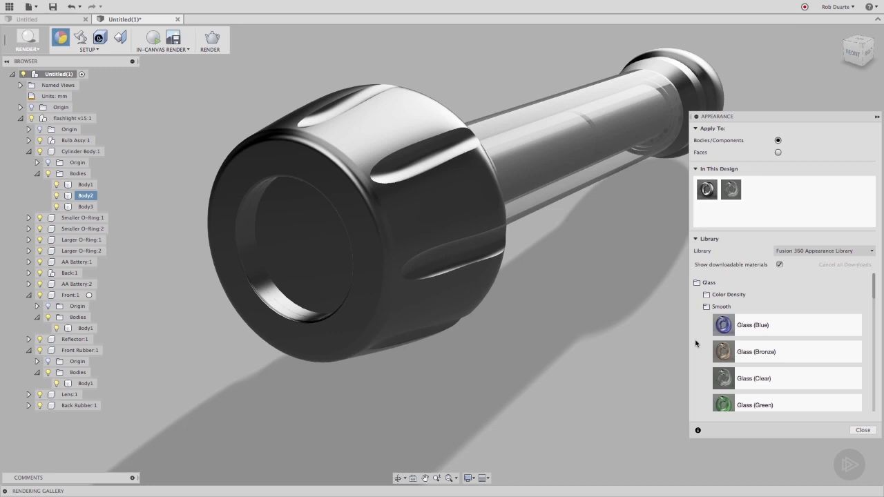
Unassign and delete Glass (Clear), then select all bodies using Steel - Satin.
{"action": "right_click", "coordinate": [735, 192]}
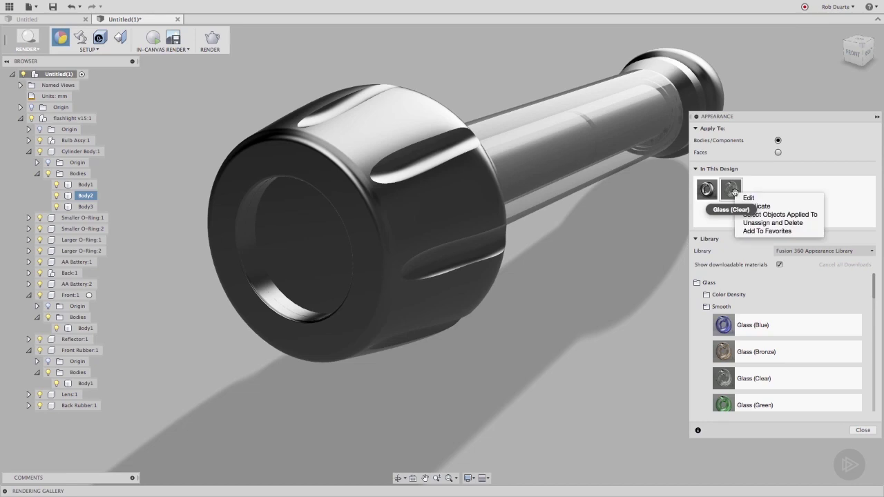
{"action": "left_click", "coordinate": [794, 224]}
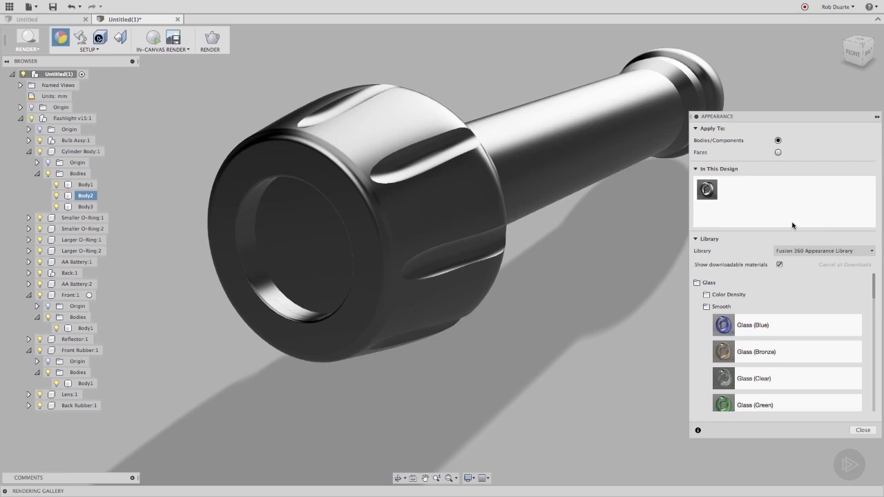
{"action": "right_click", "coordinate": [706, 190]}
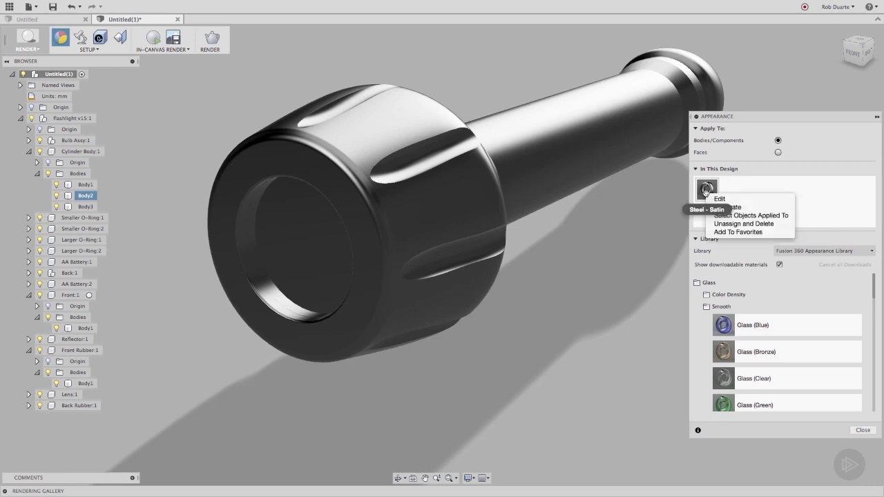
{"action": "left_click", "coordinate": [753, 218]}
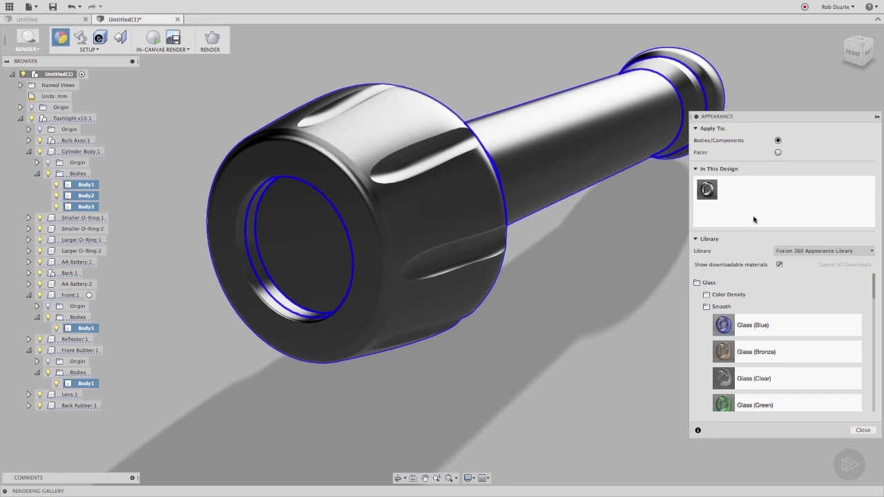
{"action": "left_click", "coordinate": [864, 431]}
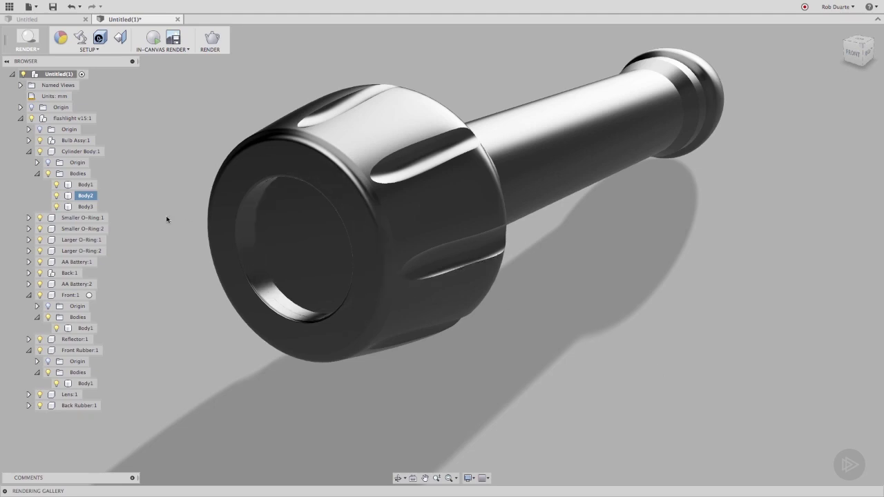
Review Body2's properties, showing Steel material and a Steel – Satin appearance.
{"action": "right_click", "coordinate": [90, 198]}
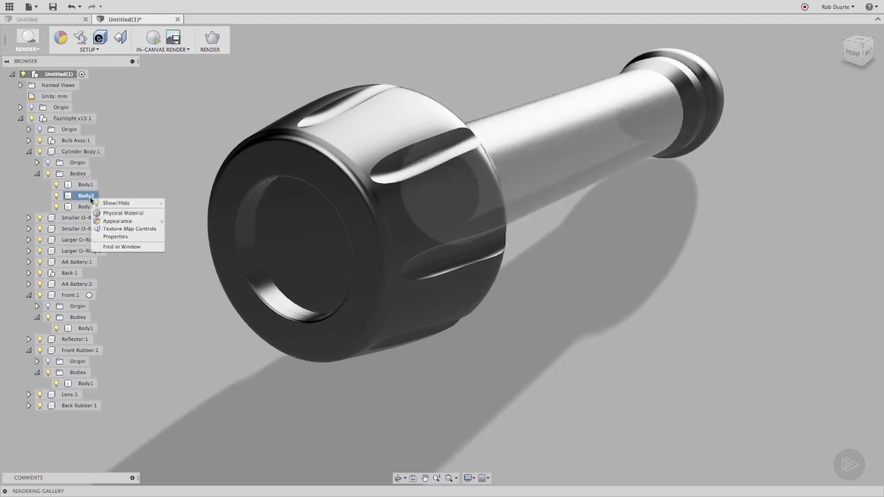
{"action": "left_click", "coordinate": [120, 235]}
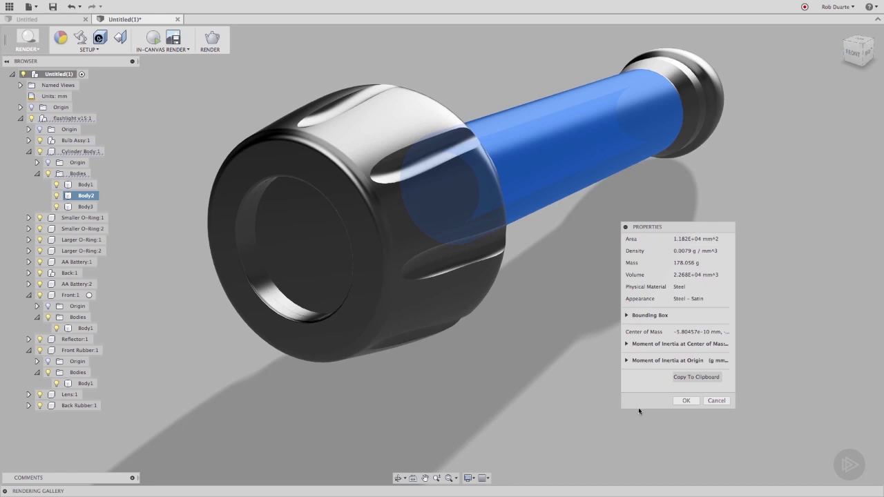
{"action": "left_click", "coordinate": [691, 401]}
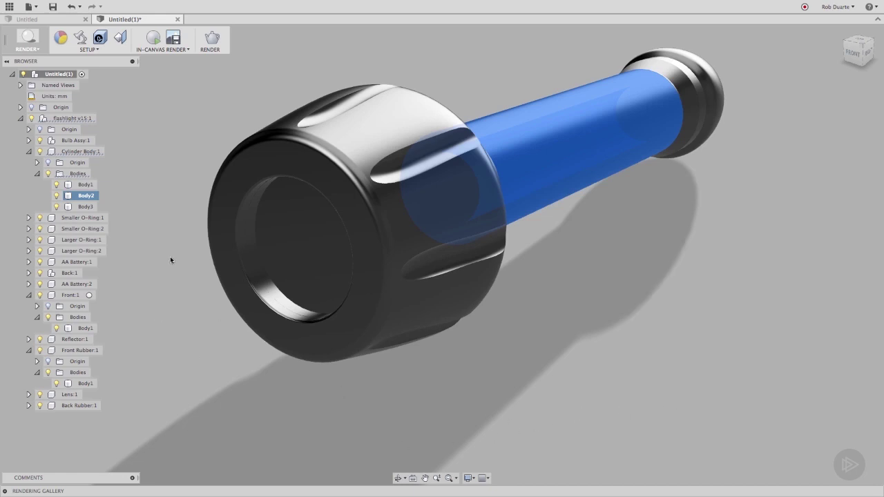
Apply Plastic - Glossy (Blue) to the front grip's outer face using face-level assignment.
{"action": "left_click", "coordinate": [61, 40]}
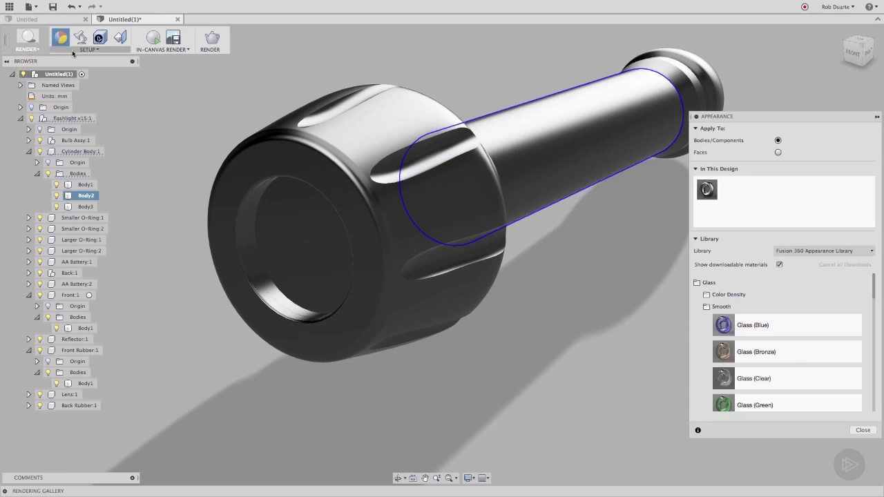
{"action": "left_click", "coordinate": [779, 153]}
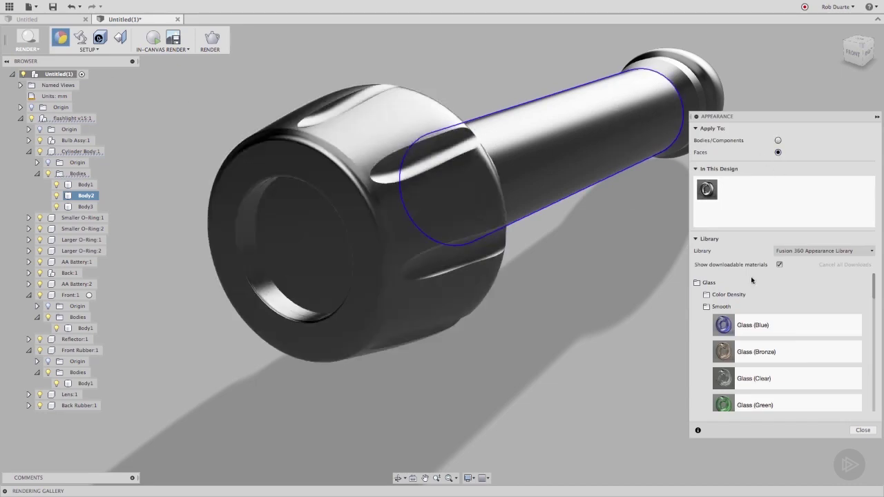
{"action": "left_click", "coordinate": [709, 282]}
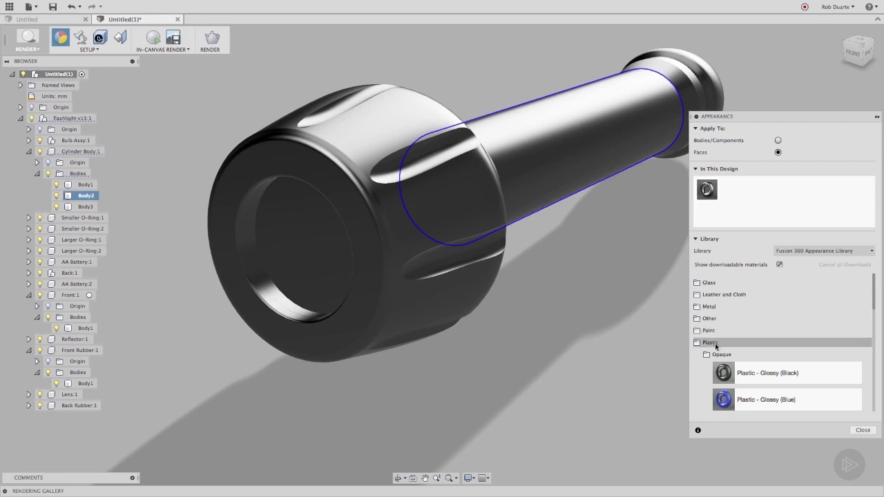
{"action": "left_click_drag", "start_coordinate": [726, 400], "coordinate": [531, 251]}
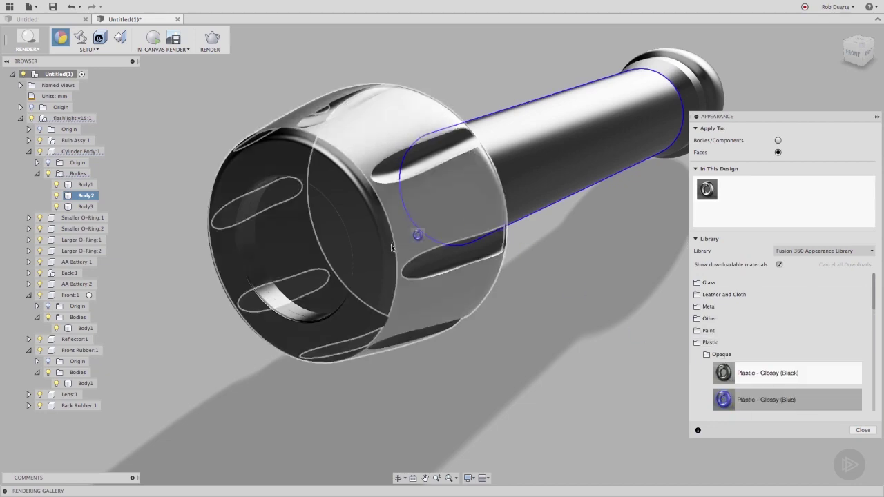
{"action": "left_click_drag", "start_coordinate": [392, 247], "coordinate": [401, 247]}
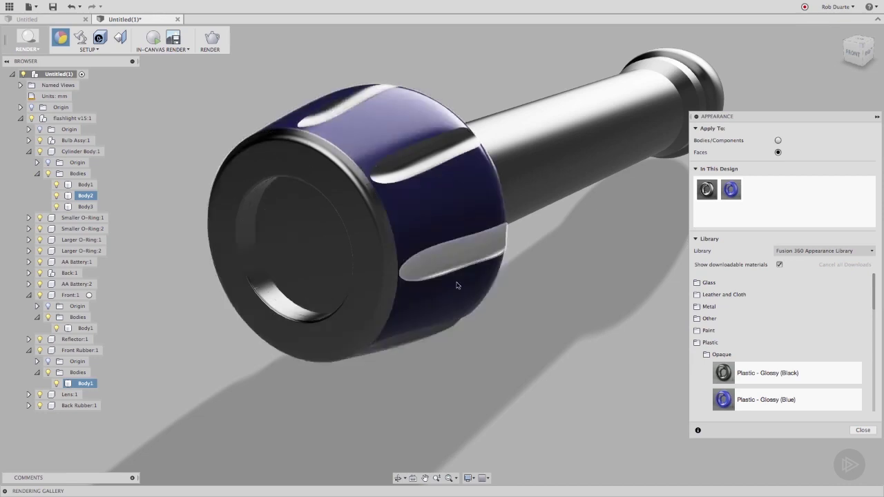
{"action": "left_click", "coordinate": [862, 431]}
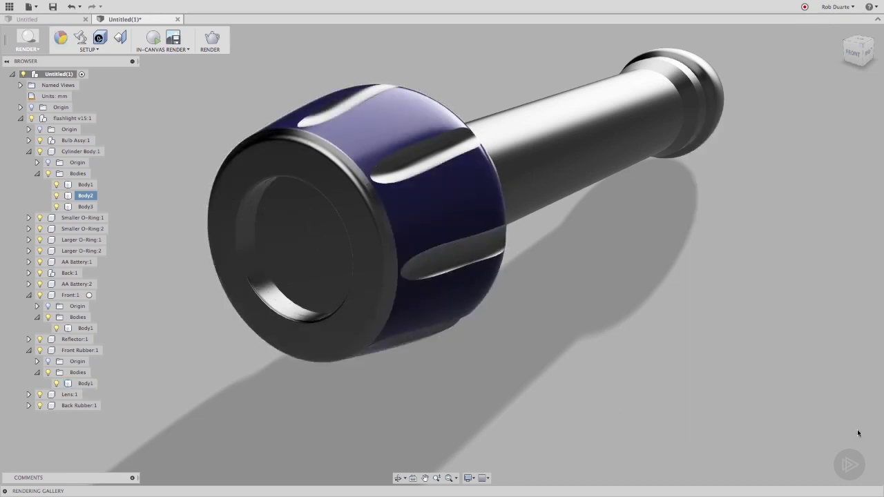
Check Front Rubber Body1's properties: Steel material with a Steel – Satin appearance.
{"action": "left_click", "coordinate": [412, 196]}
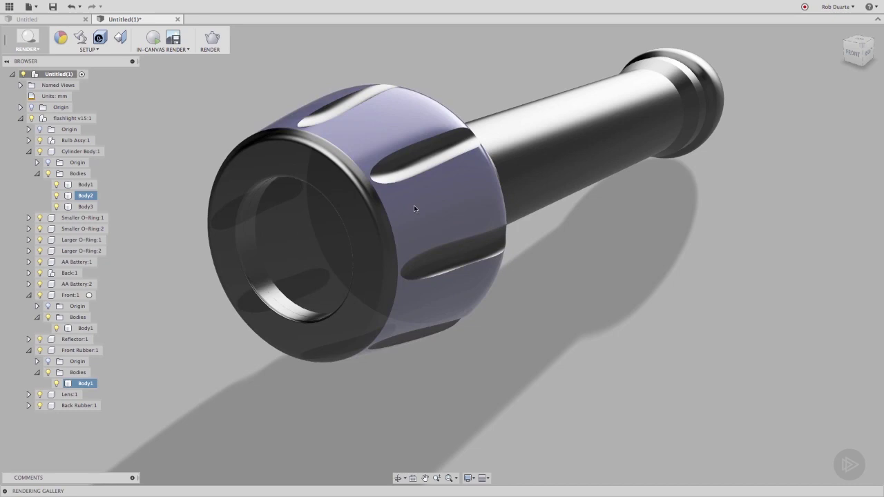
{"action": "left_click", "coordinate": [369, 385]}
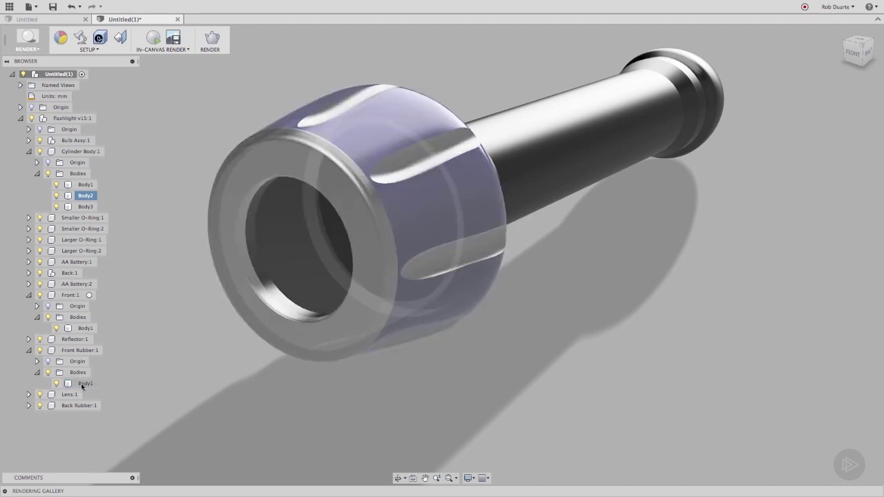
{"action": "right_click", "coordinate": [83, 385]}
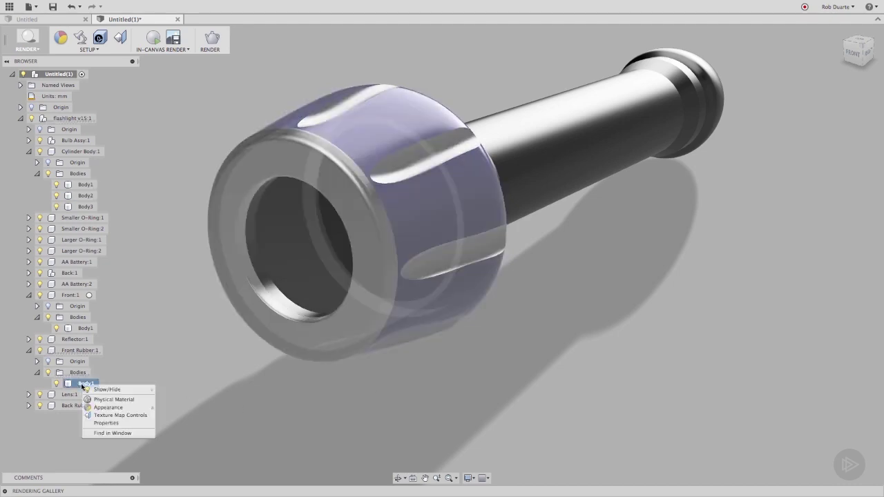
{"action": "left_click", "coordinate": [117, 423]}
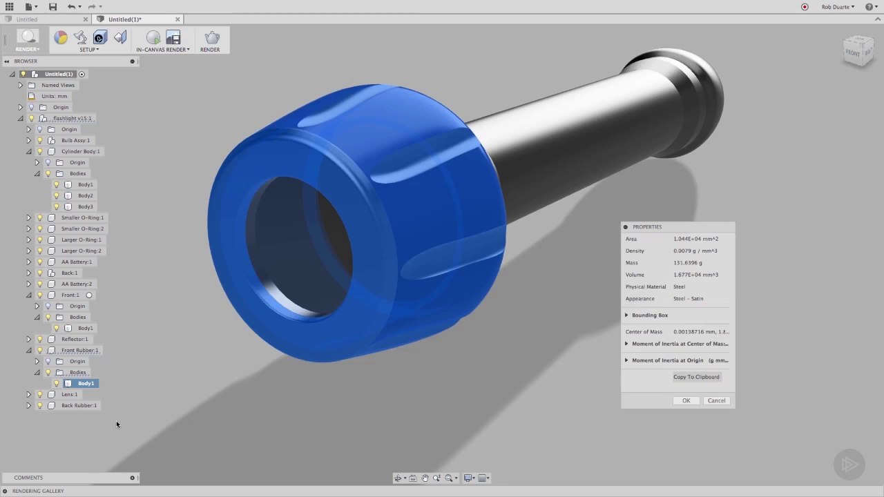
{"action": "left_click", "coordinate": [686, 401]}
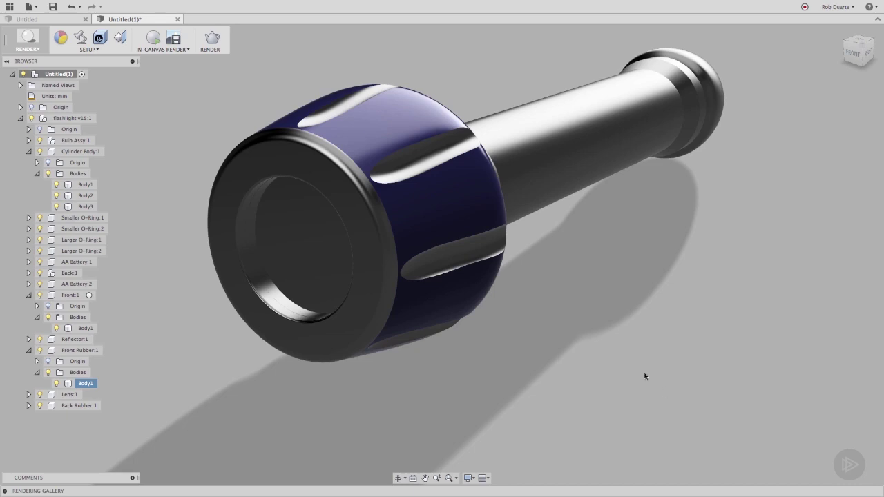
Review Body2's current properties before changing its physical material.
{"action": "left_click", "coordinate": [92, 197]}
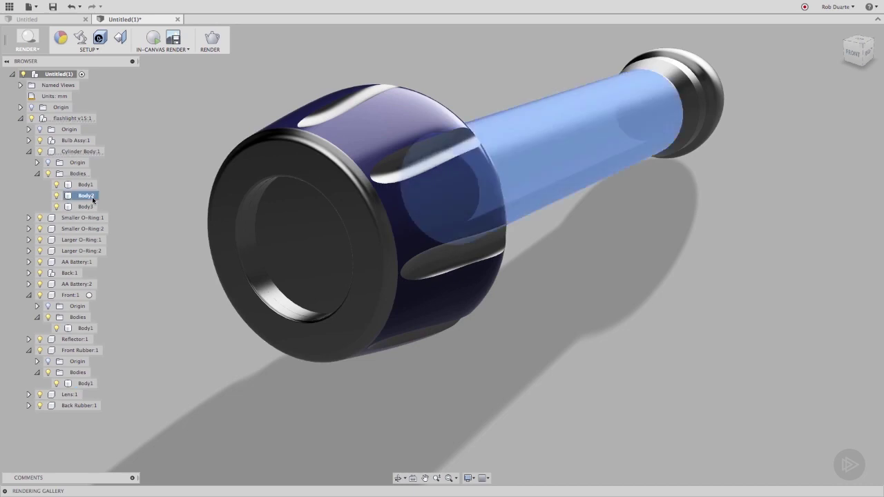
{"action": "right_click", "coordinate": [91, 197]}
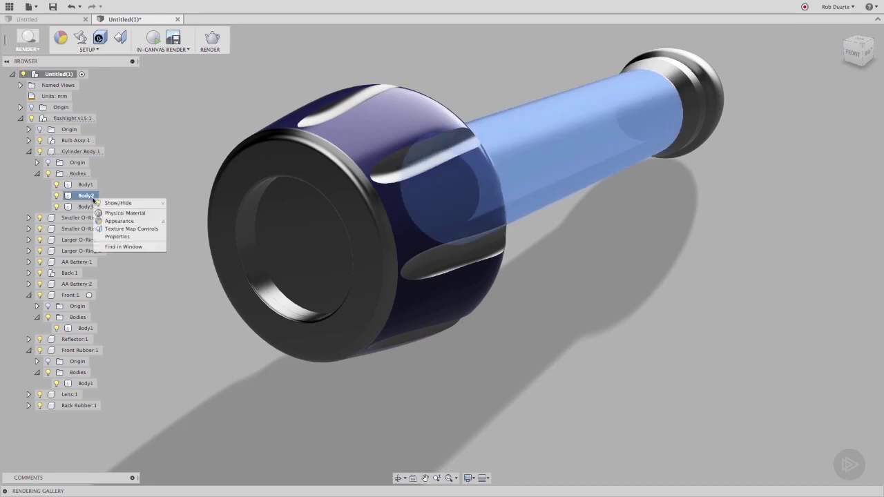
{"action": "left_click", "coordinate": [117, 235]}
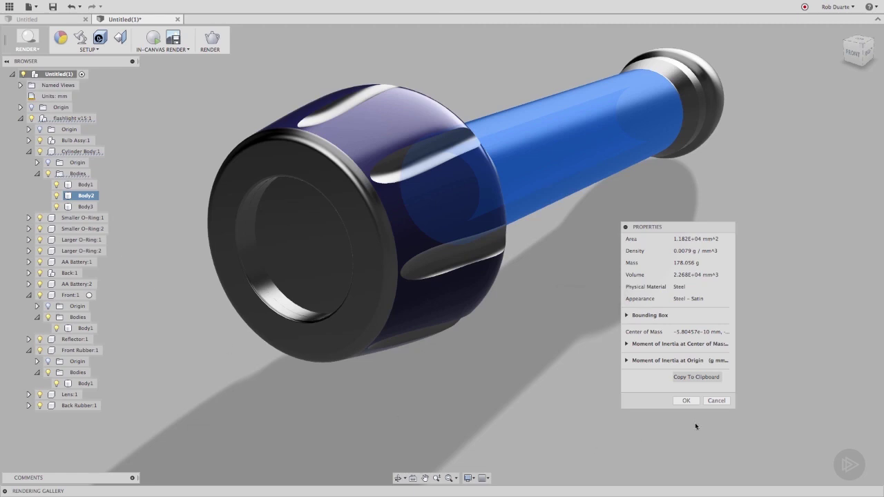
{"action": "left_click", "coordinate": [686, 401]}
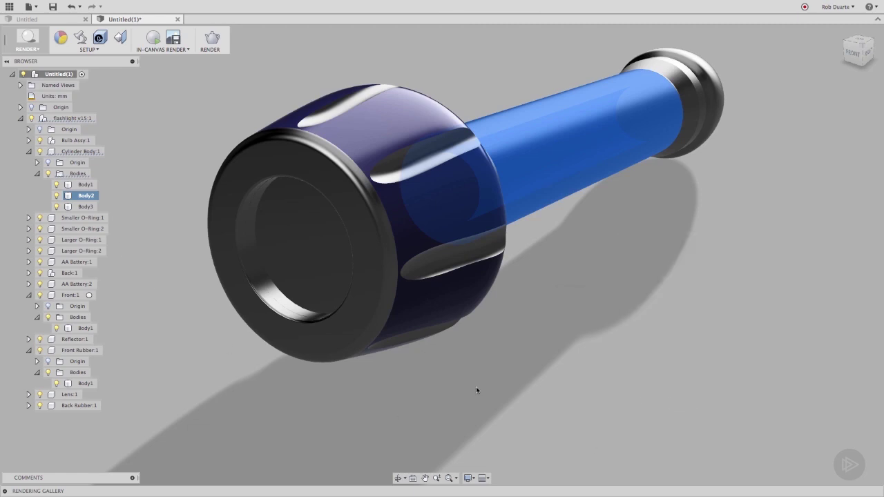
Assign the Fabric > Canvas physical material to Body2.
{"action": "left_click", "coordinate": [75, 52]}
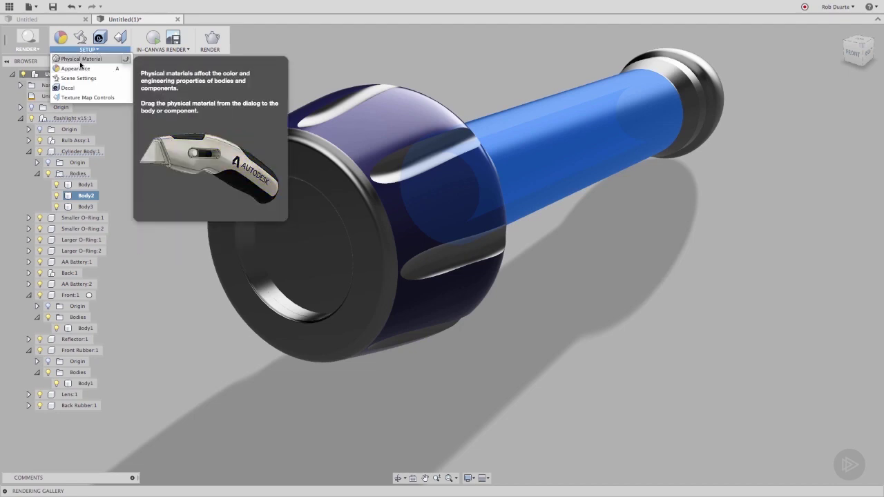
{"action": "left_click", "coordinate": [81, 59]}
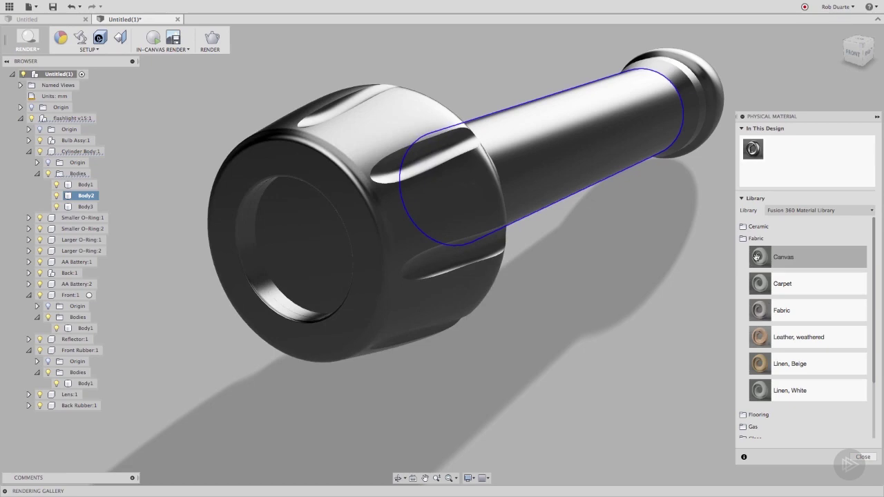
{"action": "mouse_move", "coordinate": [759, 258]}
{"action": "left_mouse_down"}
{"action": "mouse_move", "coordinate": [744, 259]}
{"action": "mouse_move", "coordinate": [610, 163]}
{"action": "left_mouse_up"}
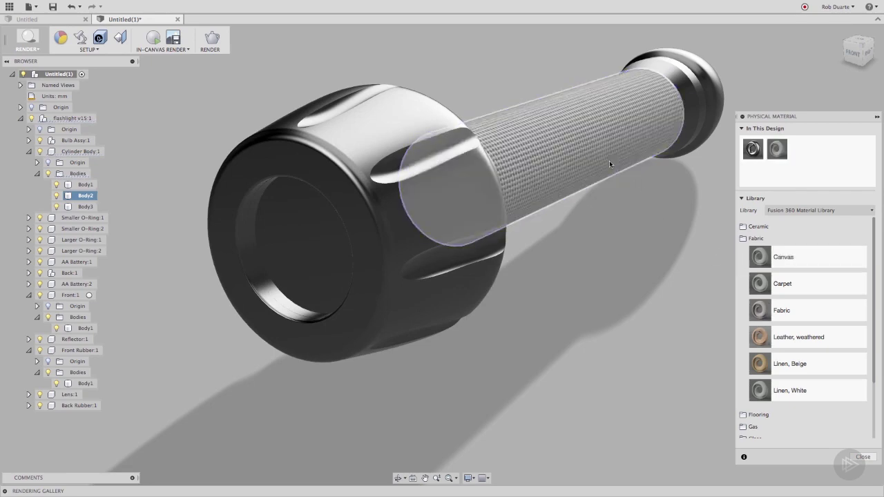
{"action": "left_click", "coordinate": [863, 457]}
Confirm Body2 now lists Canvas material, a Fabric (White) appearance and 3.4477 g mass.
{"action": "right_click", "coordinate": [82, 196]}
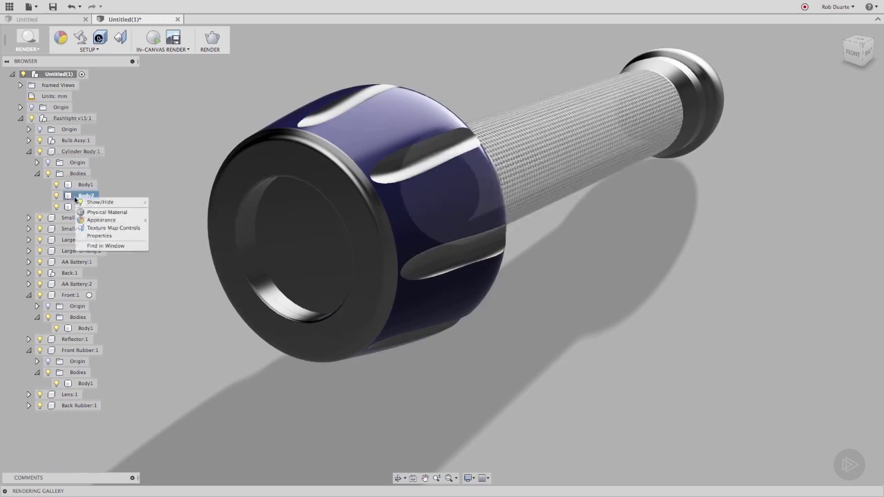
{"action": "left_click", "coordinate": [98, 236]}
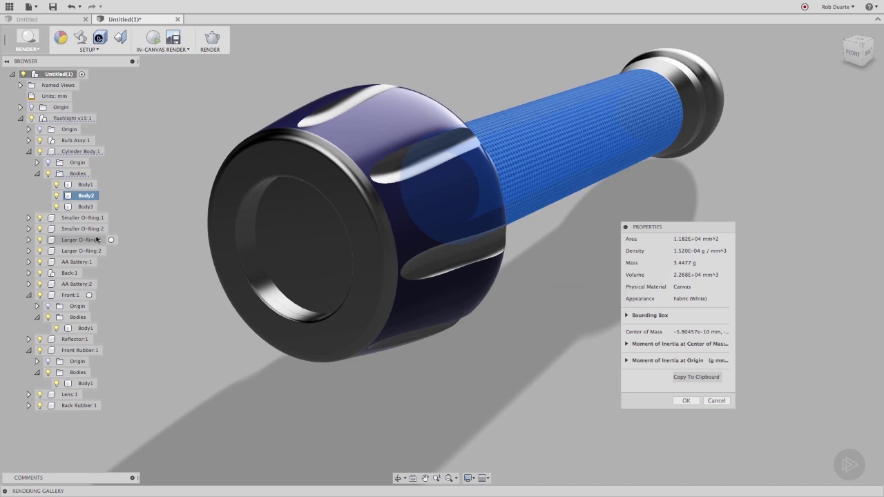
{"action": "left_click", "coordinate": [680, 402]}
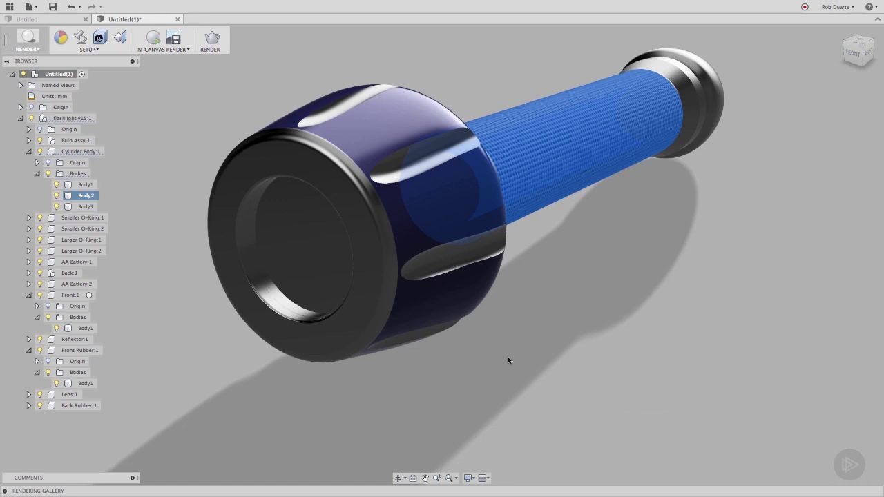
Apply the Leather - Weathered appearance from Leather and Cloth to Body2.
{"action": "right_click", "coordinate": [88, 195]}
{"action": "left_click", "coordinate": [119, 217]}
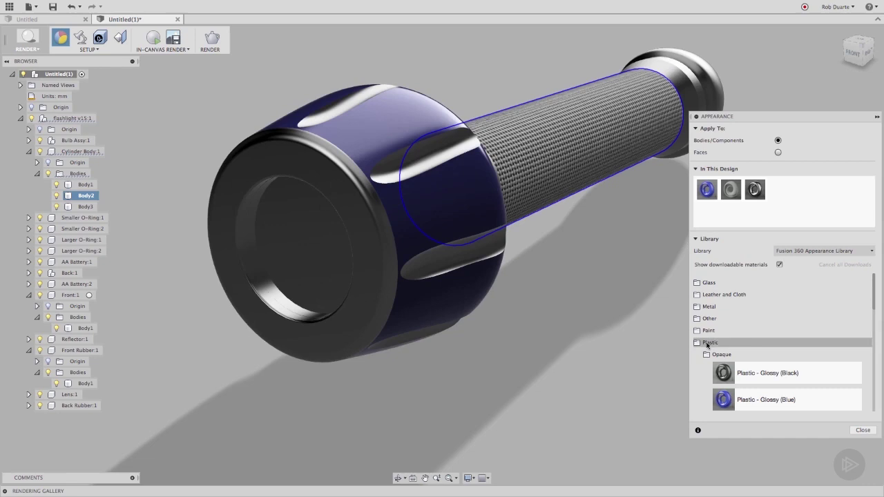
{"action": "left_click", "coordinate": [708, 343]}
{"action": "left_click", "coordinate": [720, 295]}
{"action": "left_click_drag", "start_coordinate": [734, 365], "coordinate": [90, 196]}
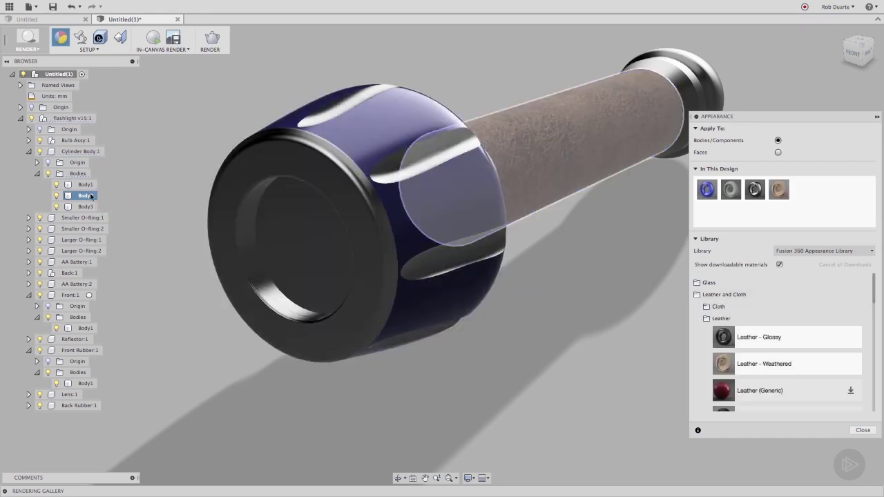
{"action": "left_click", "coordinate": [865, 430]}
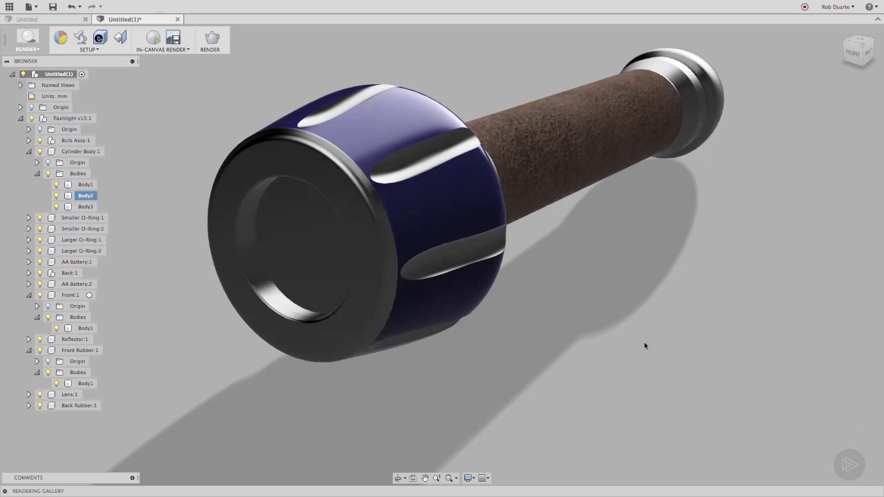
Confirm Body2 shows a Leather – Weathered appearance with Canvas still its physical material.
{"action": "right_click", "coordinate": [92, 196]}
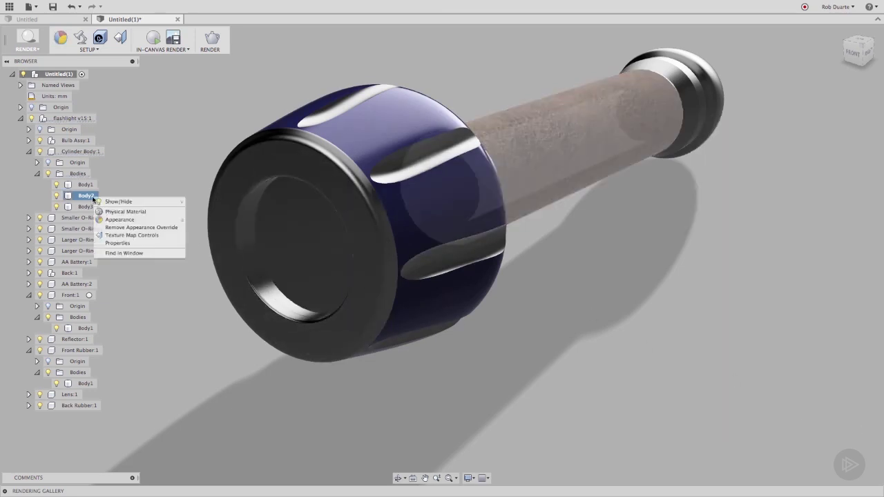
{"action": "left_click", "coordinate": [122, 244]}
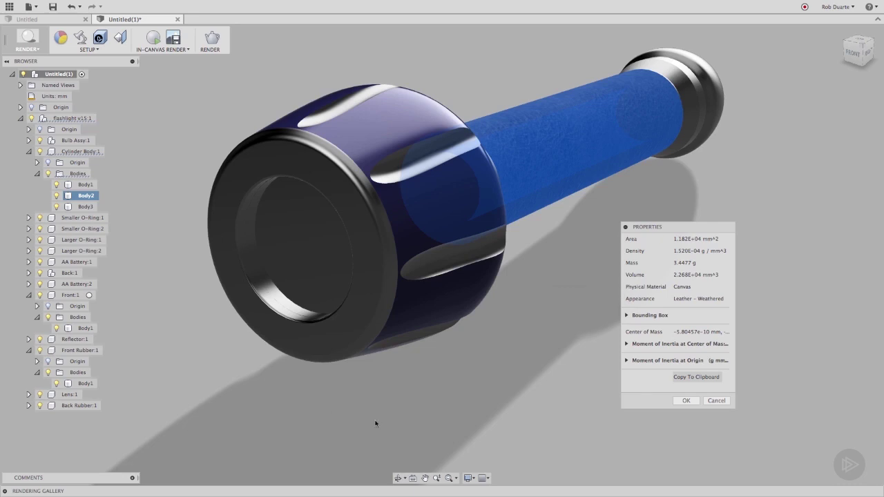
{"action": "left_click", "coordinate": [683, 401]}
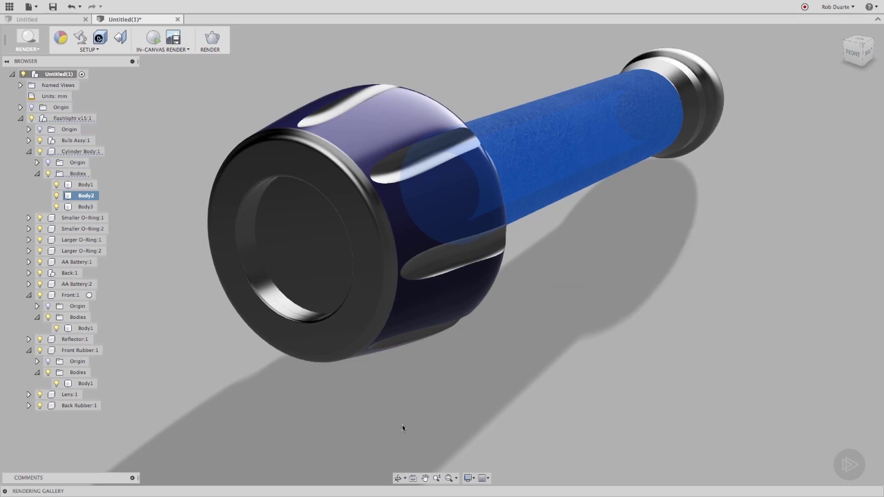
Remove Body2's appearance override and confirm it reverts to Fabric (White) with Canvas material.
{"action": "right_click", "coordinate": [97, 196]}
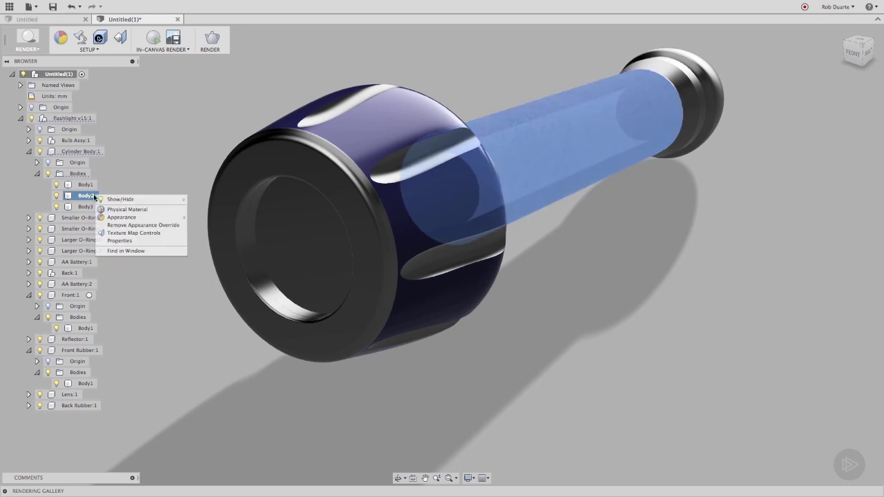
{"action": "left_click", "coordinate": [134, 225]}
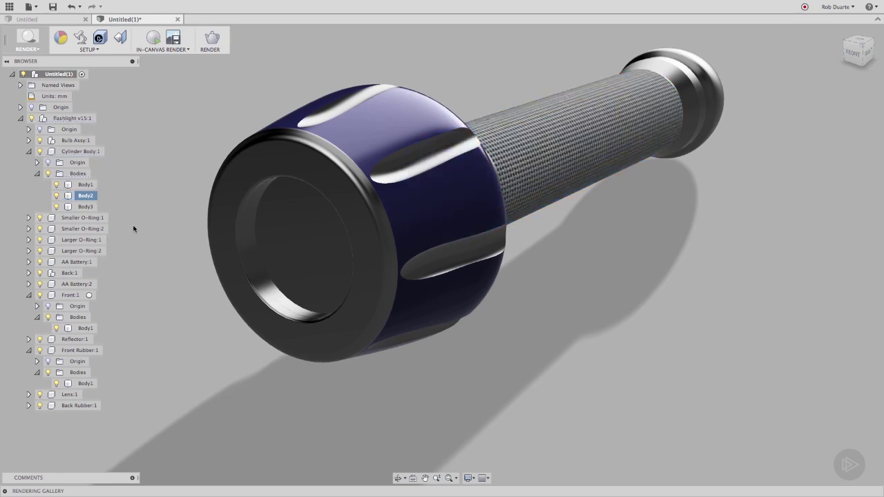
{"action": "right_click", "coordinate": [92, 196]}
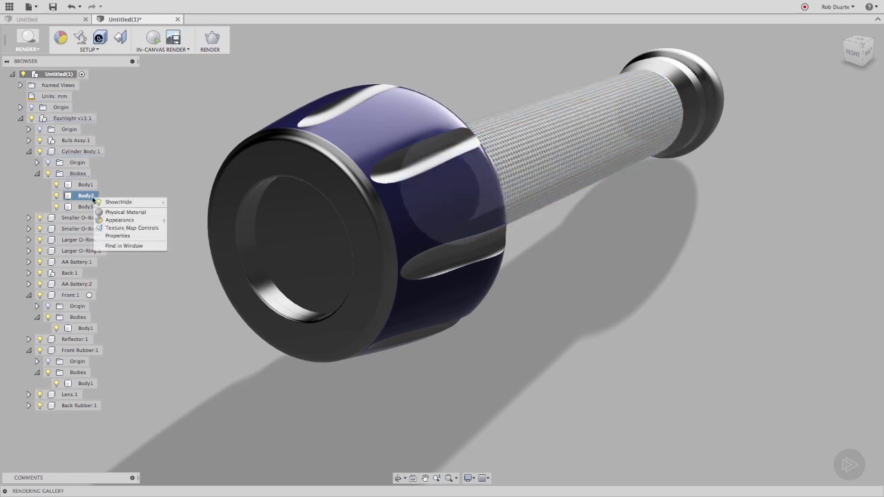
{"action": "left_click", "coordinate": [117, 237]}
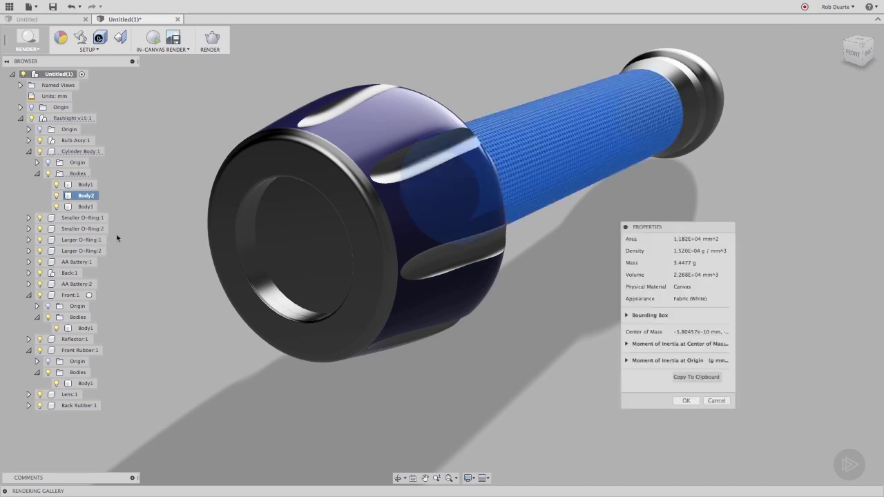